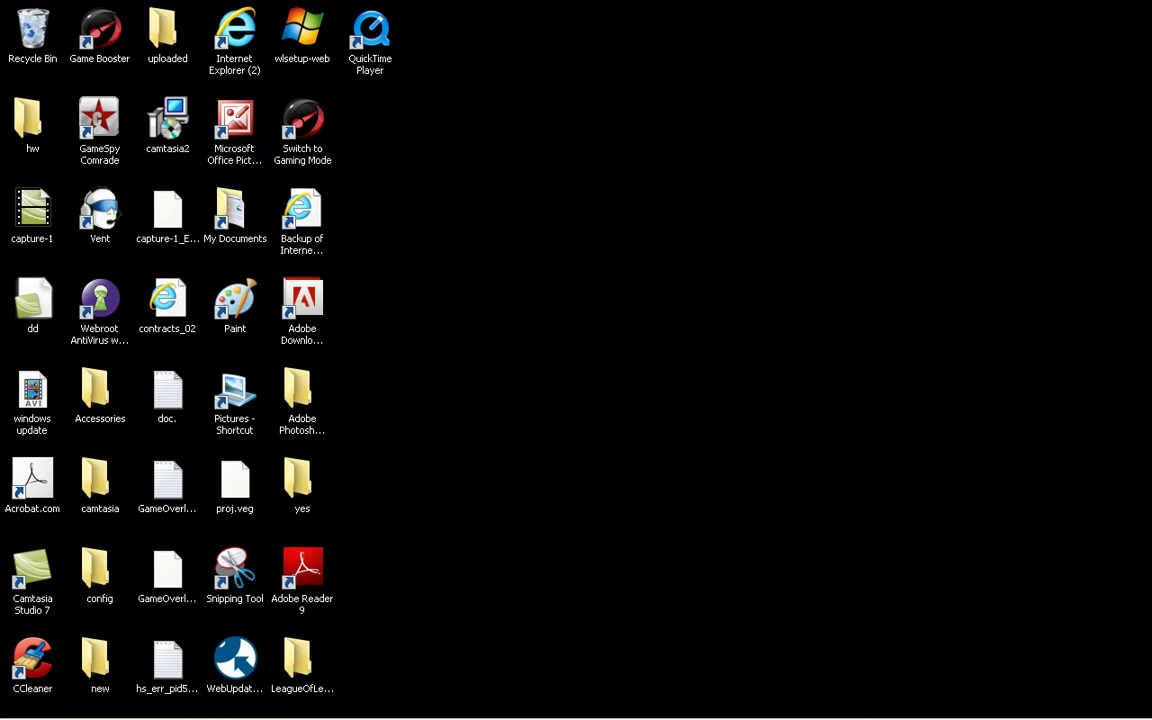
# - Switch to Internet Explorer showing the Fix it page offering MicrosoftFixit.performance.Run.exe
pyautogui.hotkey('alt', 'Tab')
pyautogui.hotkey('alt', 'Tab')
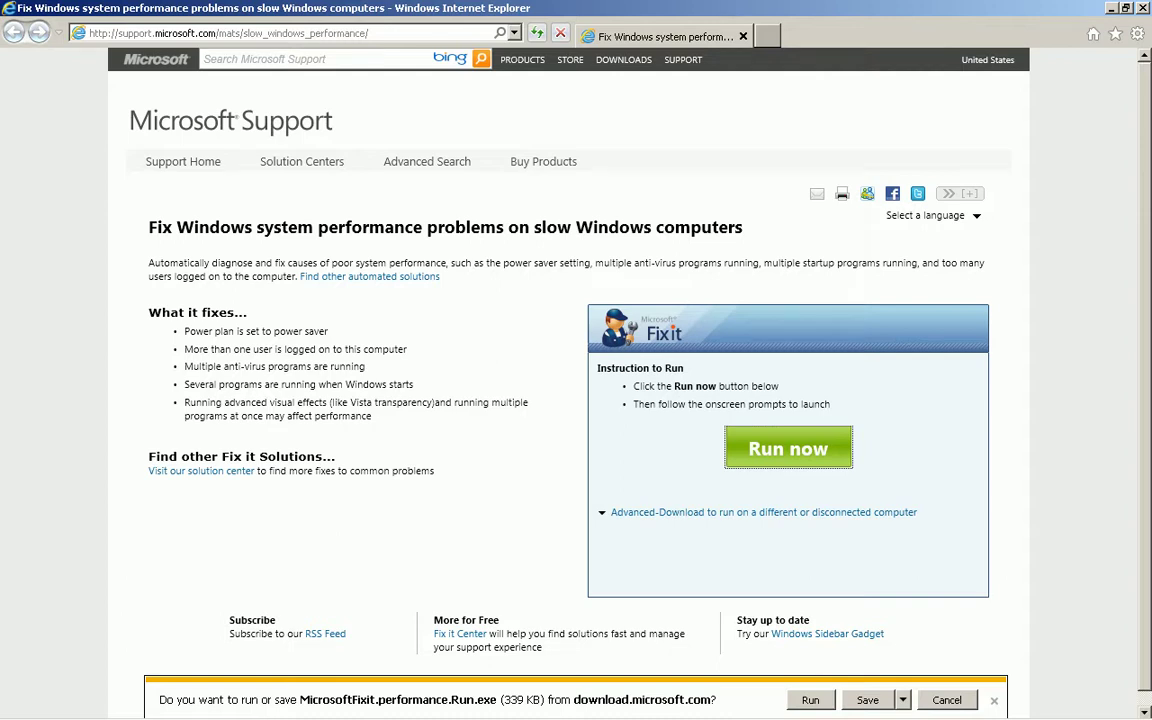
# - Run the downloaded performance Fix it and accept its license terms to install the engine
pyautogui.hotkey('alt', 'r')
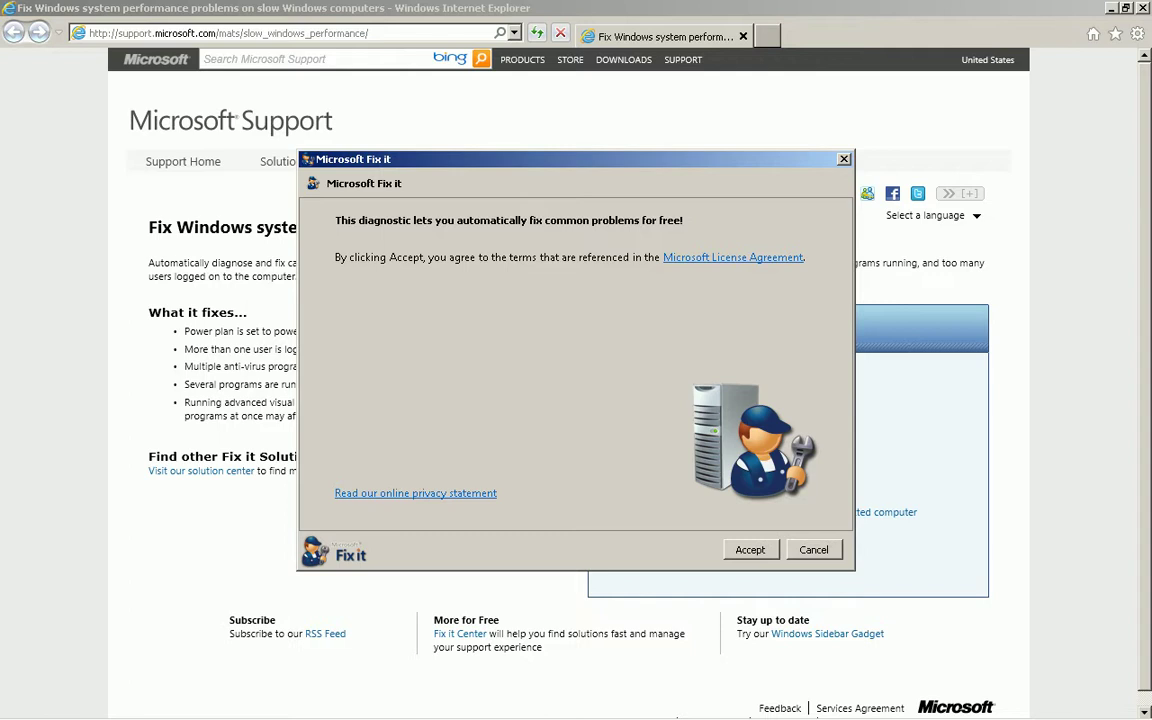
pyautogui.press('Return')
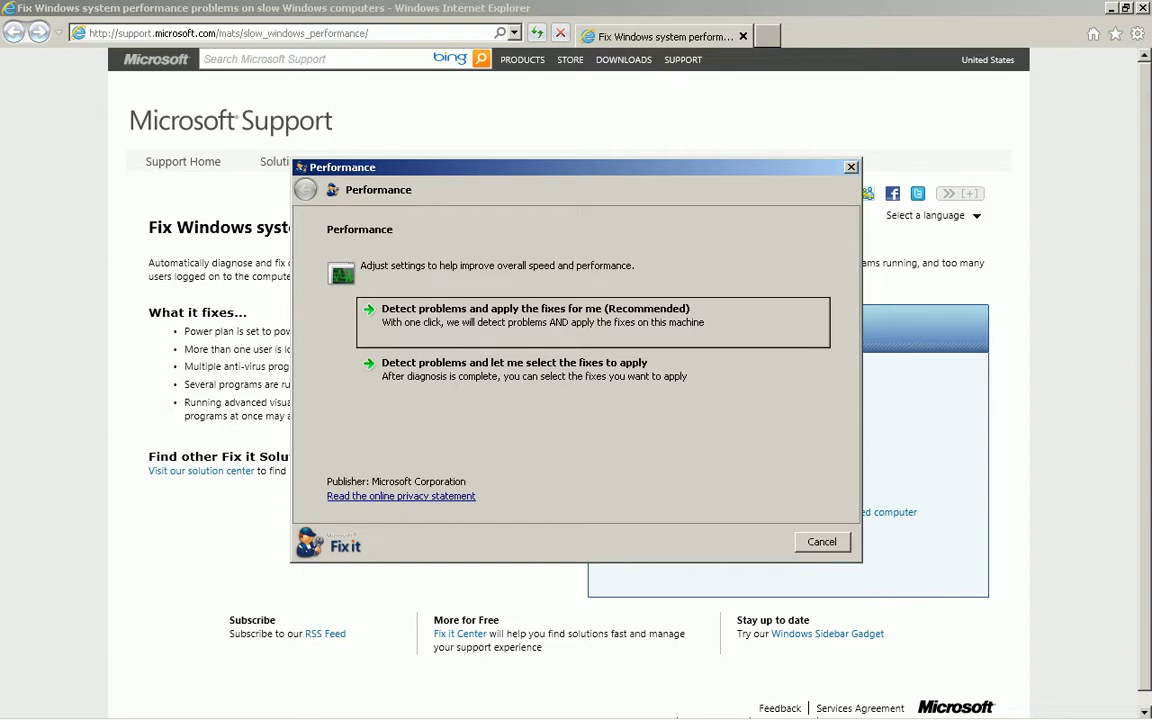
# - Choose 'Detect problems and apply the fixes for me (Recommended)'
pyautogui.press('Return')
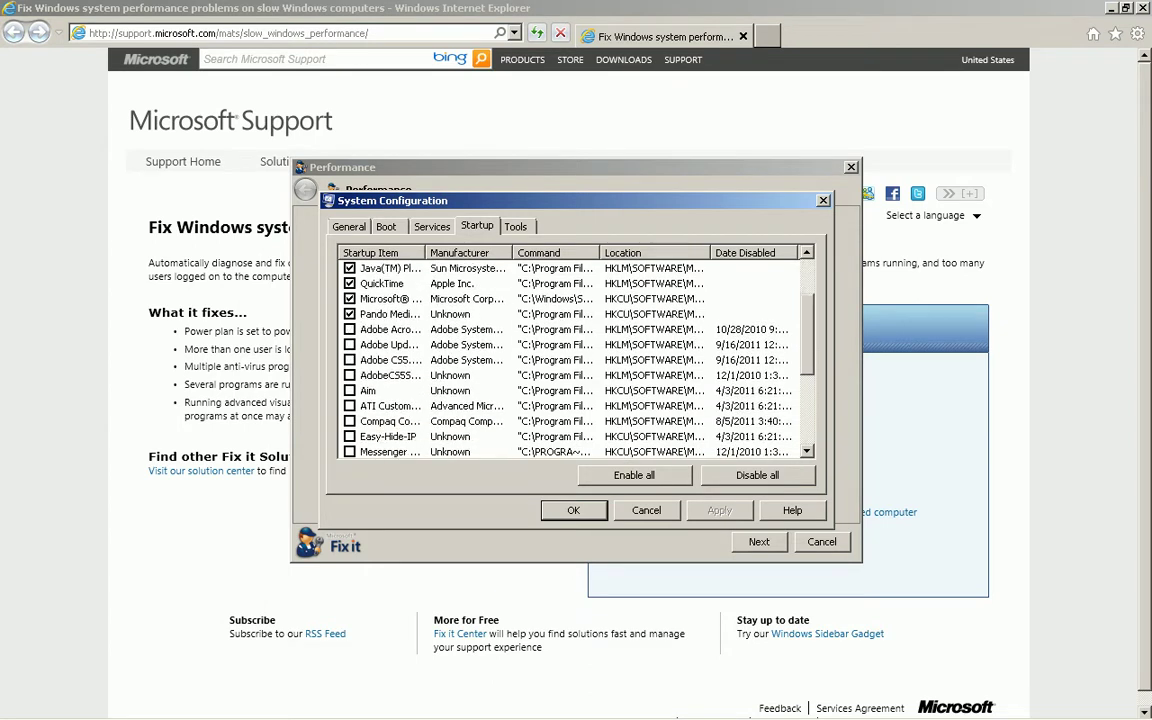
# - Widen the Startup Item column, review the startup list unchanged, then close System Configuration
pyautogui.scroll(-3, 575, 360)
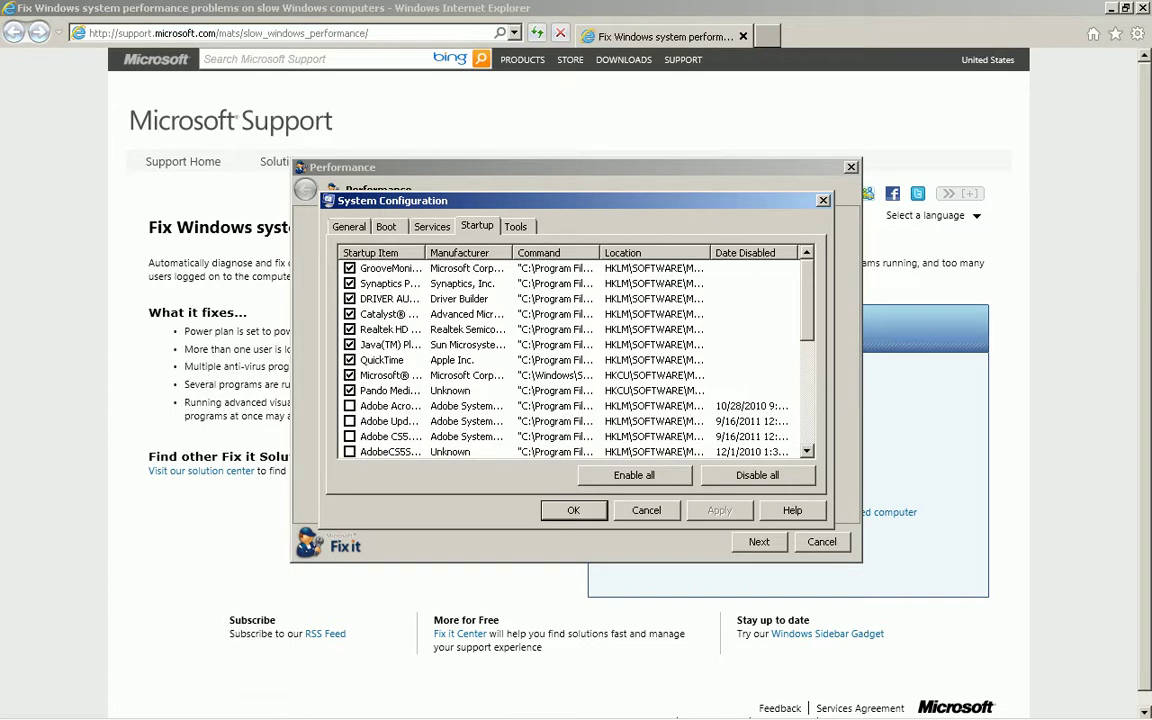
pyautogui.scroll(-5, 575, 360)
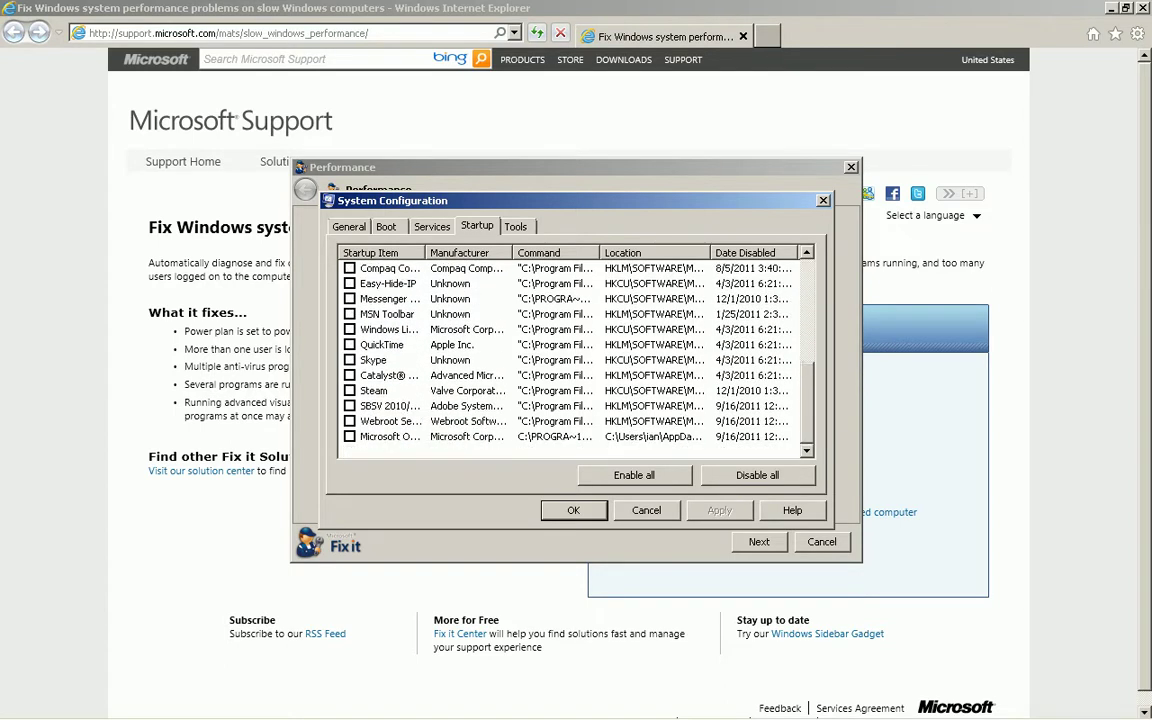
pyautogui.doubleClick(425, 252)
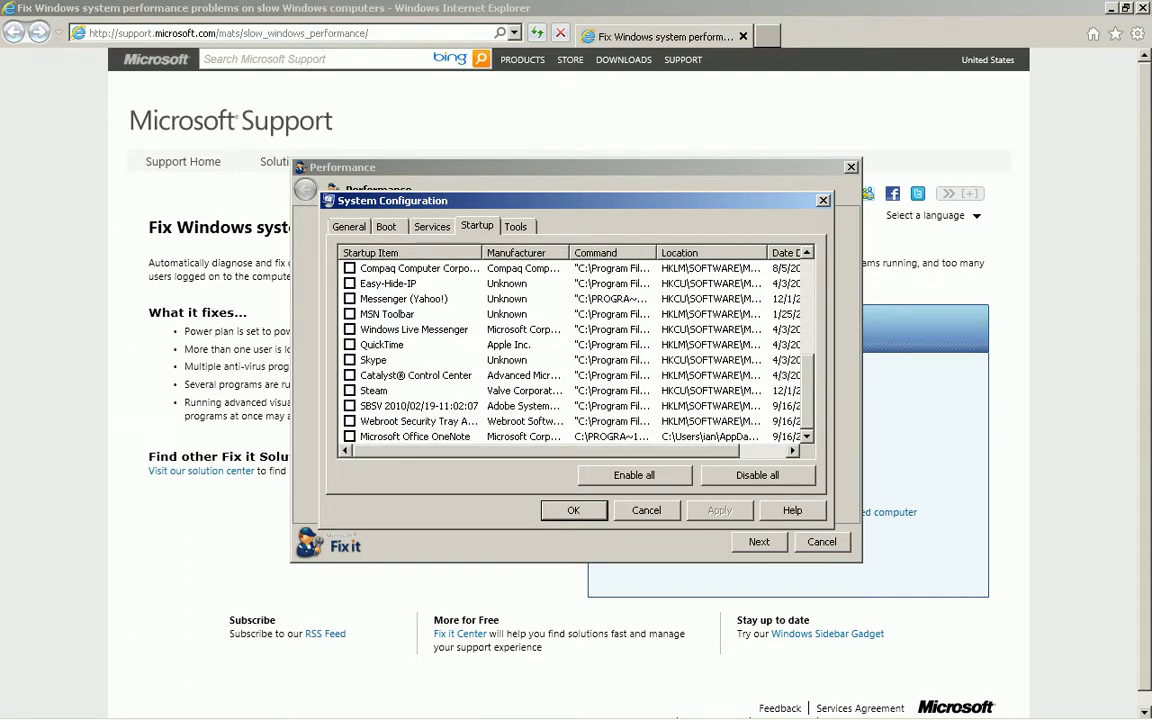
pyautogui.scroll(6, 575, 350)
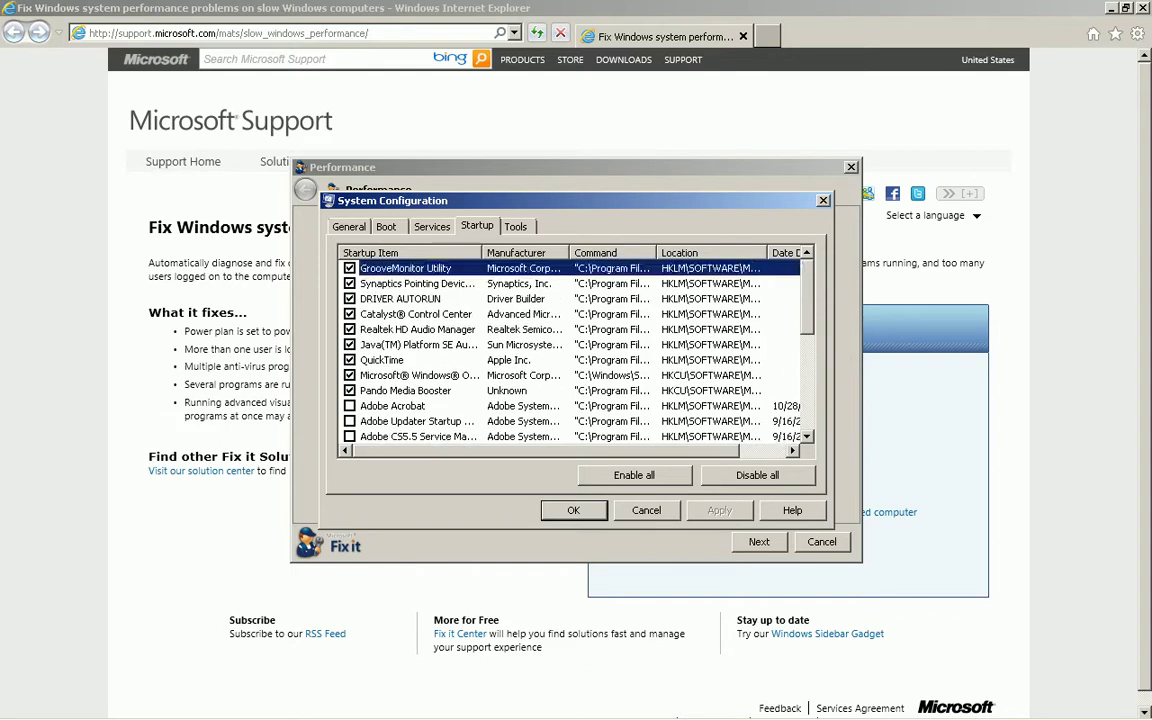
pyautogui.scroll(-5, 575, 350)
pyautogui.scroll(-1, 575, 350)
pyautogui.scroll(6, 575, 350)
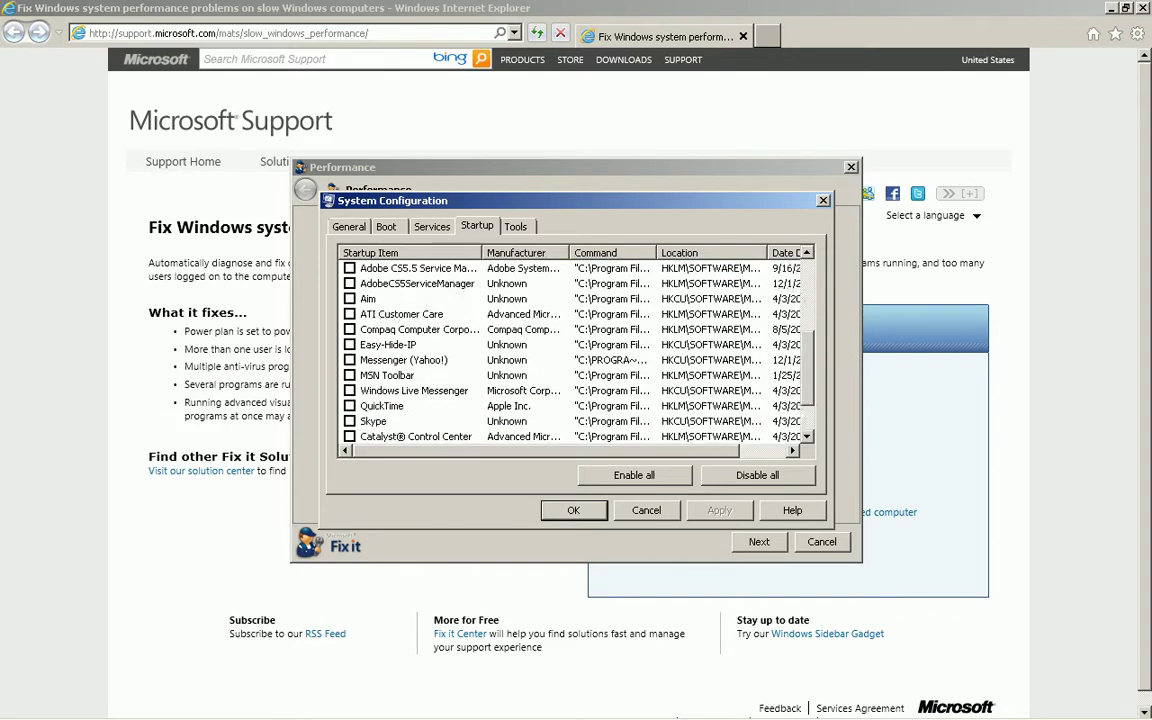
pyautogui.scroll(-6, 575, 350)
pyautogui.press('Home')
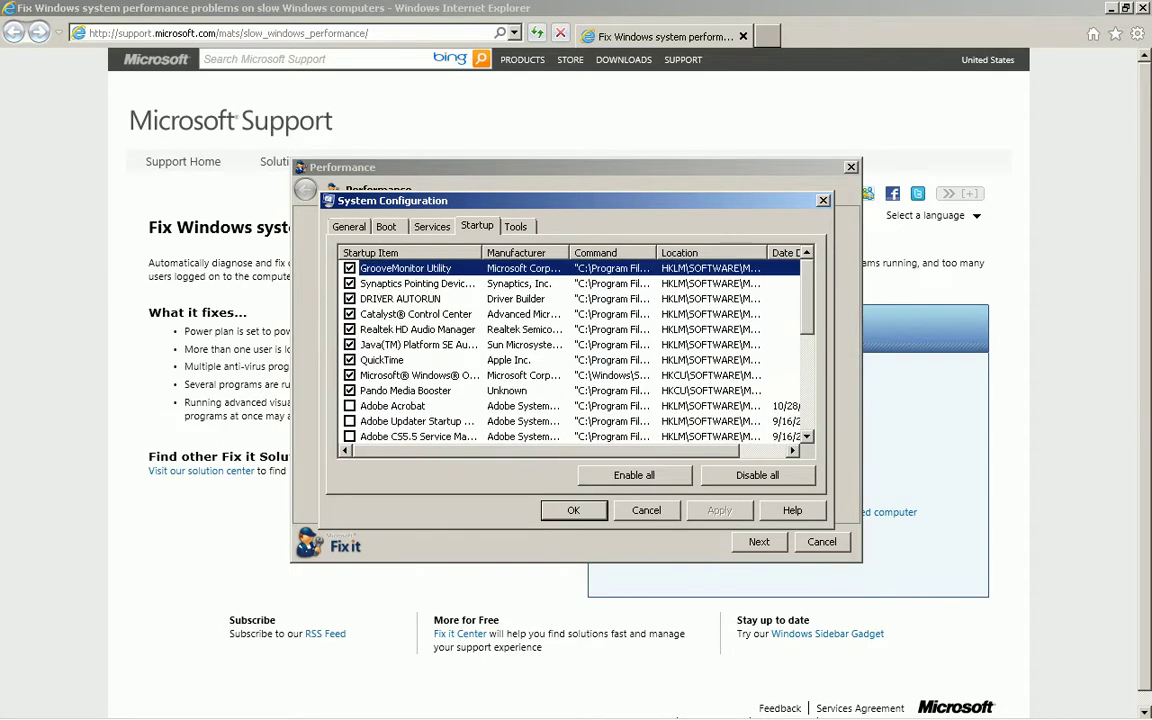
pyautogui.scroll(-5, 575, 350)
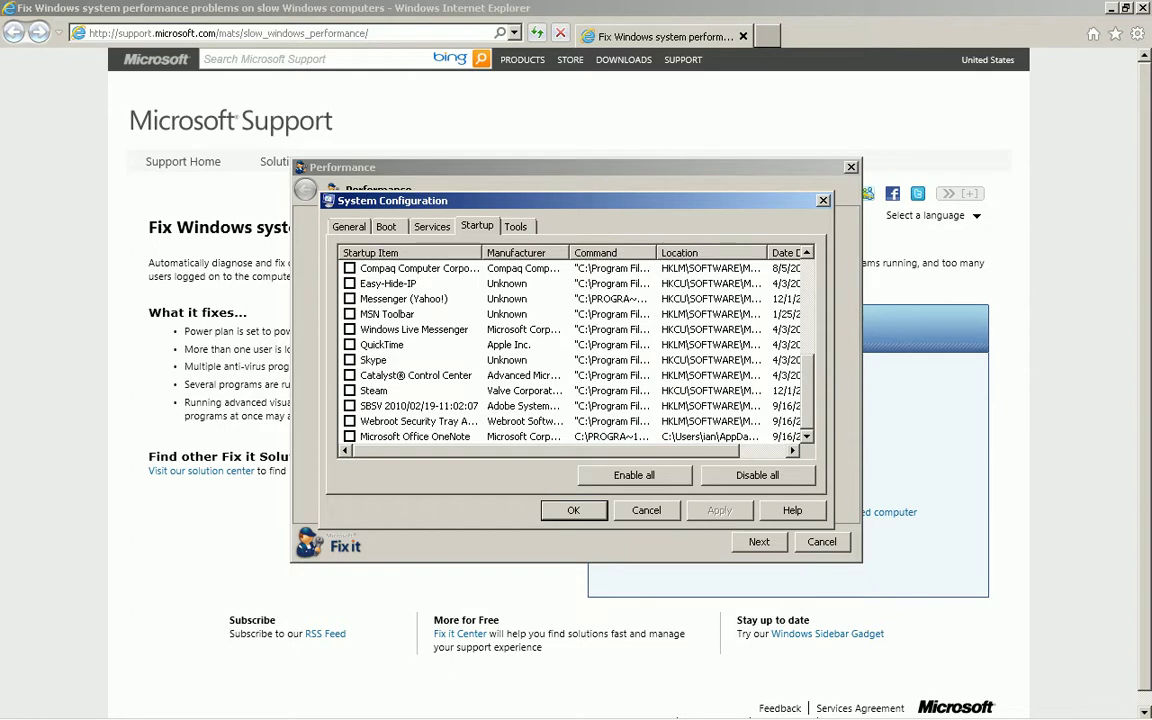
pyautogui.press('Up')
pyautogui.press('Up')
pyautogui.press('Up')
pyautogui.press('Up')
pyautogui.press('Up')
pyautogui.press('Up')
pyautogui.press('Up')
pyautogui.press('Up')
pyautogui.press('Up')
pyautogui.press('Up')
pyautogui.press('Up')
pyautogui.press('Up')
pyautogui.press('Up')
pyautogui.press('Up')
pyautogui.press('Up')
pyautogui.press('Up')
pyautogui.press('Up')
pyautogui.press('Up')
pyautogui.press('Up')
pyautogui.press('Up')
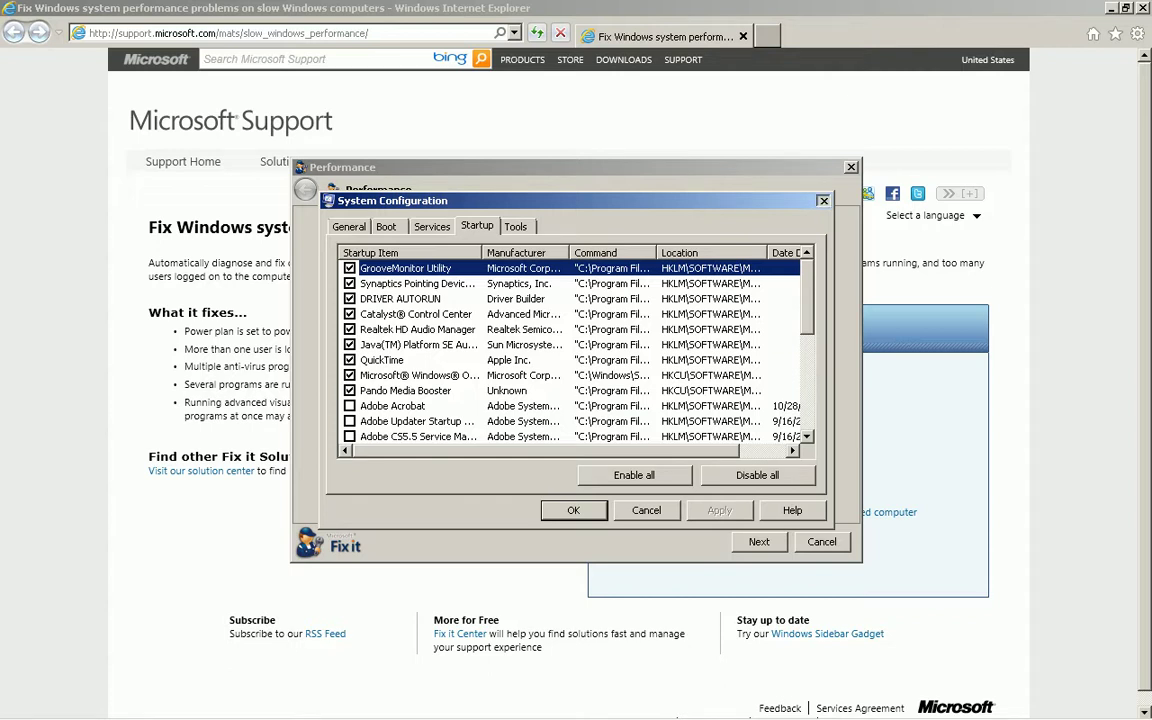
pyautogui.press('Escape')
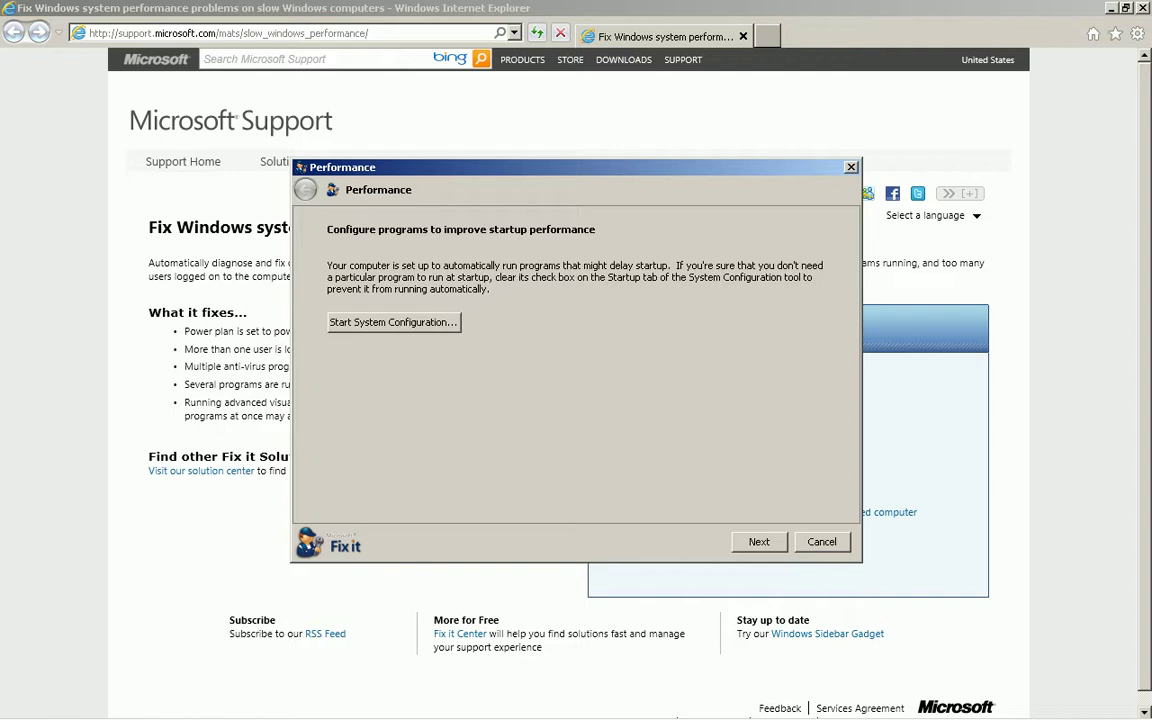
# - Continue until 'Troubleshooting is complete' lists automatic startup programs as Detected
pyautogui.press('Return')
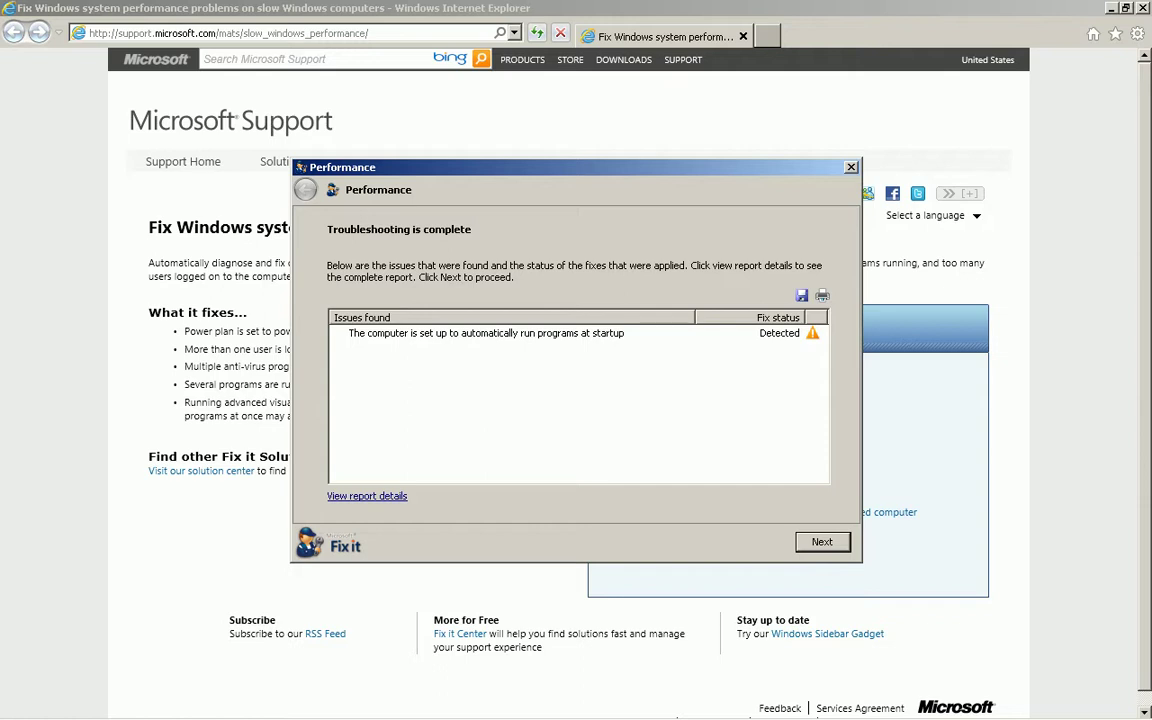
# - Move past the report and close Fix it without answering 'Did this fix your problem?'
pyautogui.press('Return')
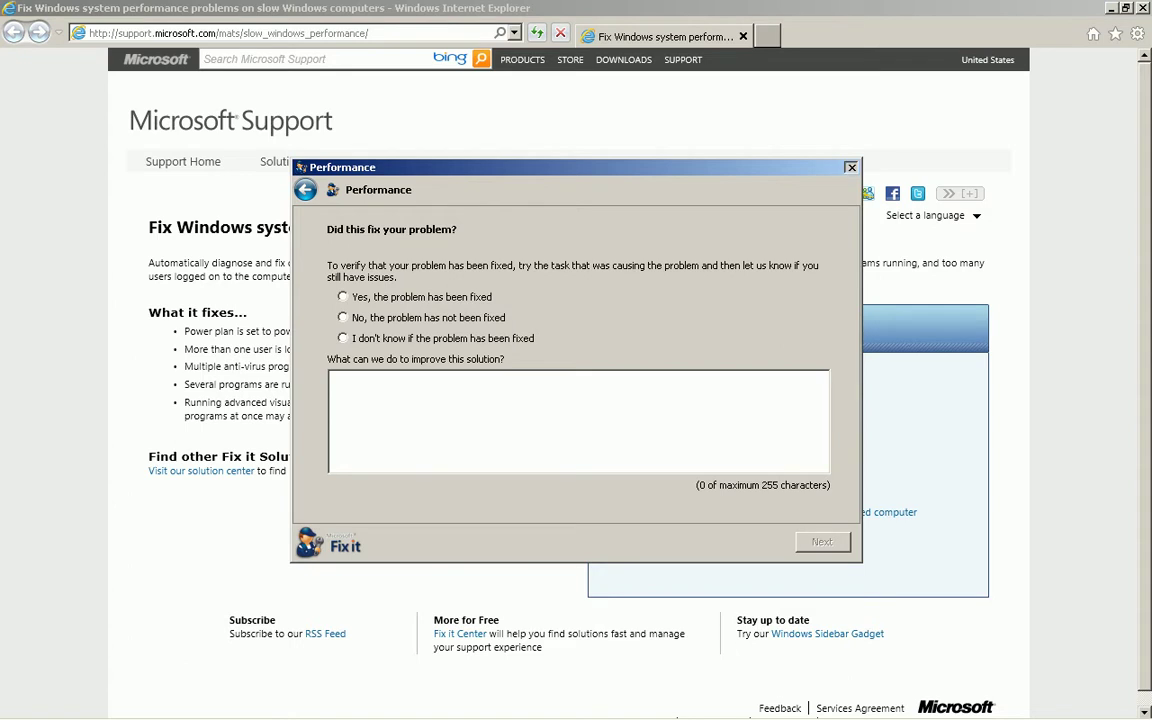
pyautogui.hotkey('alt', 'F4')
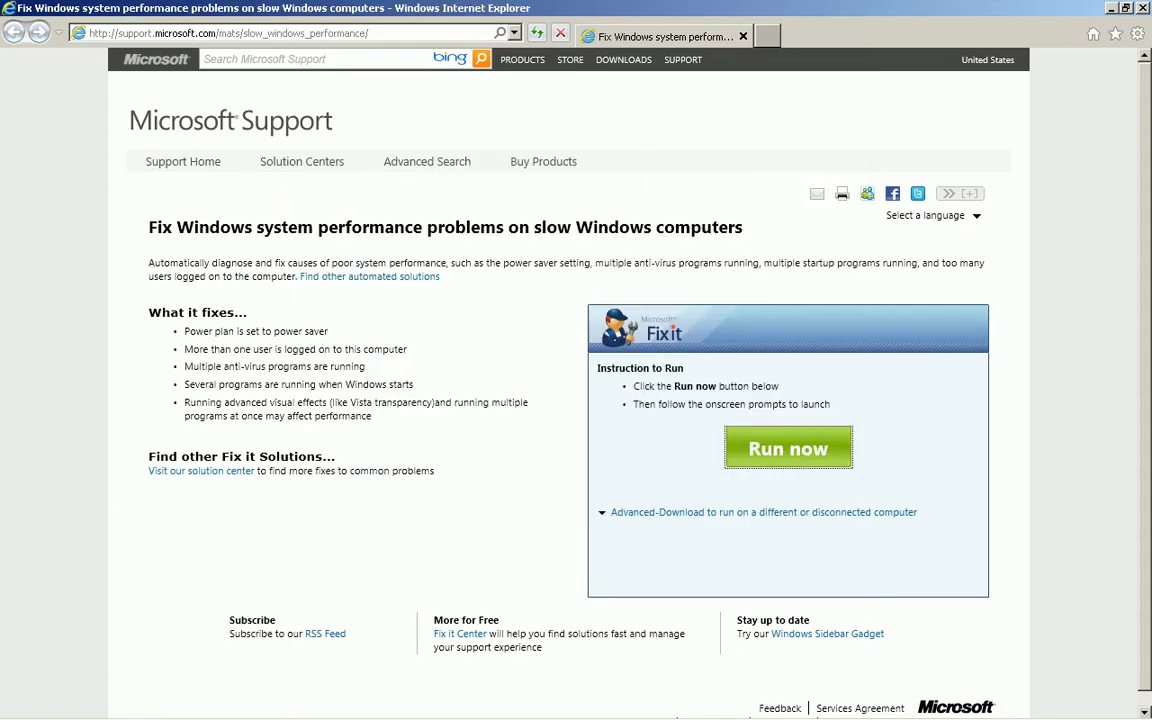